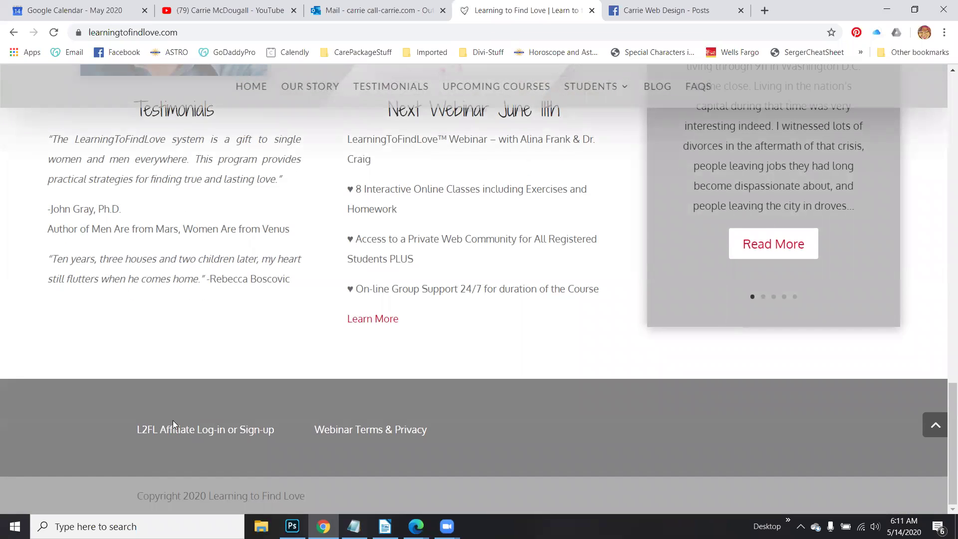
Open the L2FL Affiliate Log-in or Sign-up link in the Learning to Find Love site footer
{"action": "left_click", "coordinate": [184, 430]}
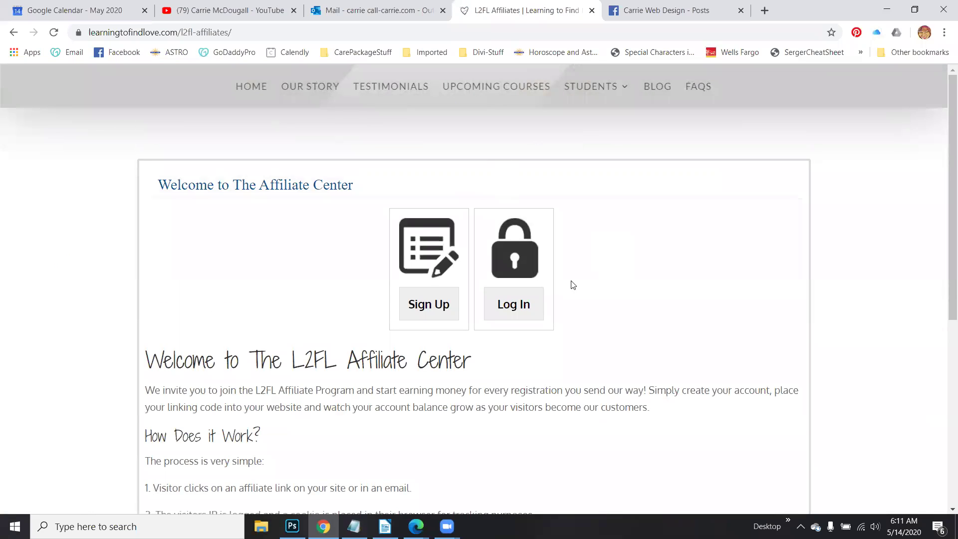
Sign in to the L2FL affiliate center by entering the affiliate ID and submitting the login form
{"action": "left_click", "coordinate": [499, 317]}
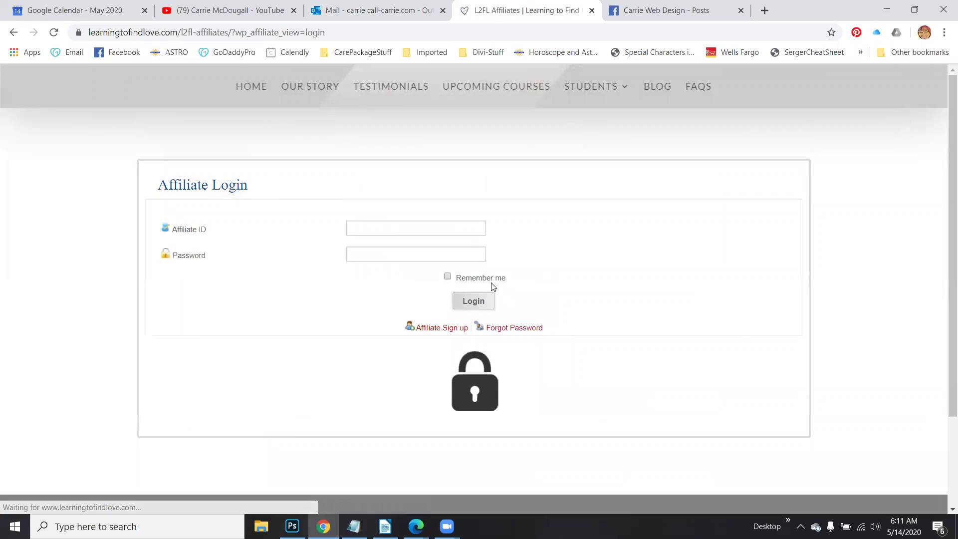
{"action": "left_click", "coordinate": [400, 231]}
{"action": "type", "text": "carrie1"}
{"action": "key", "text": "Return"}
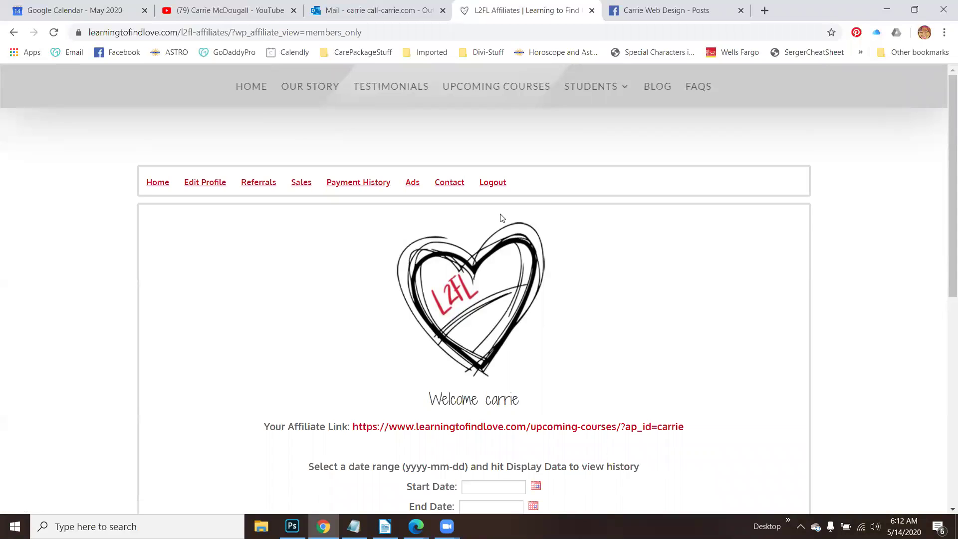
Check the affiliate link and this month's stats, then go to the Ads banners and links page
{"action": "scroll", "coordinate": [739, 310], "scroll_direction": "down", "scroll_amount": 2}
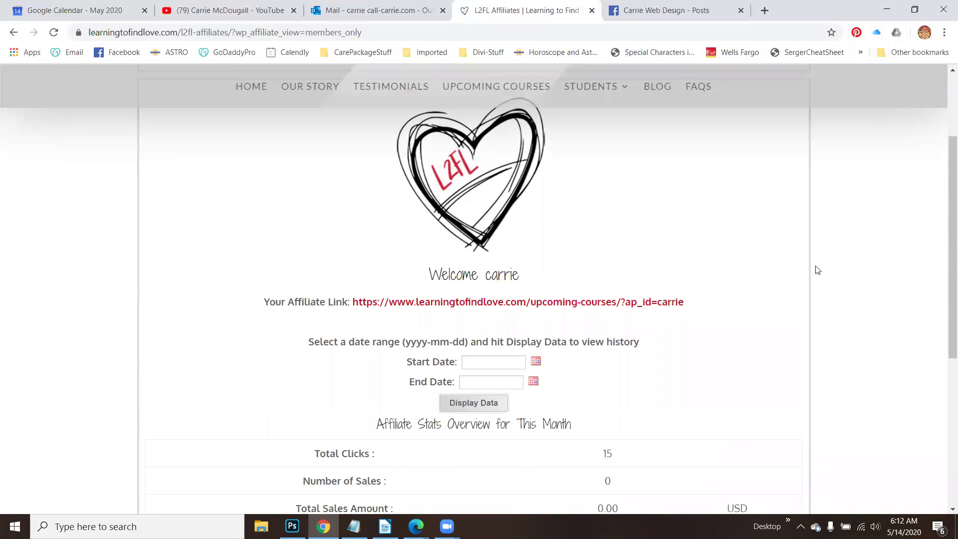
{"action": "left_click_drag", "start_coordinate": [688, 302], "coordinate": [353, 310]}
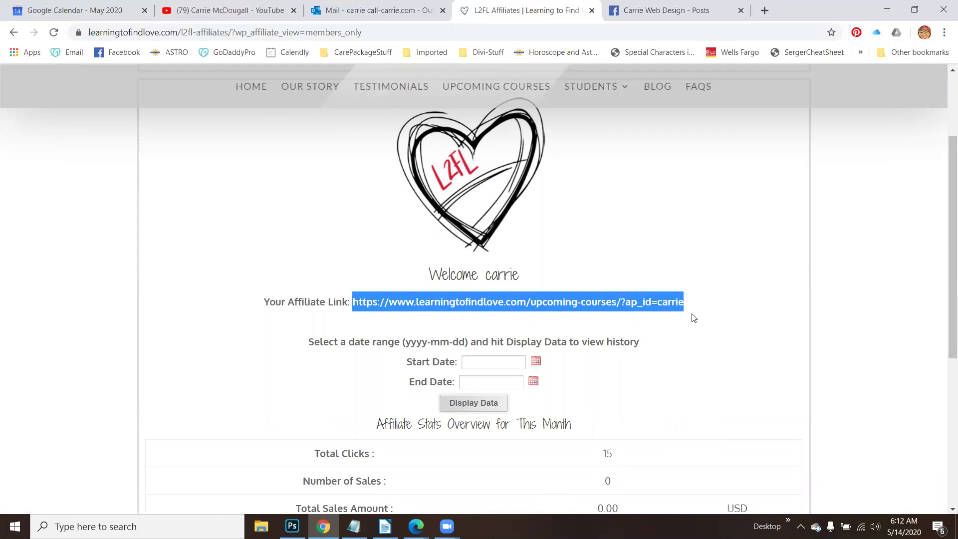
{"action": "left_click", "coordinate": [751, 235]}
{"action": "scroll", "coordinate": [761, 250], "scroll_direction": "up", "scroll_amount": 3}
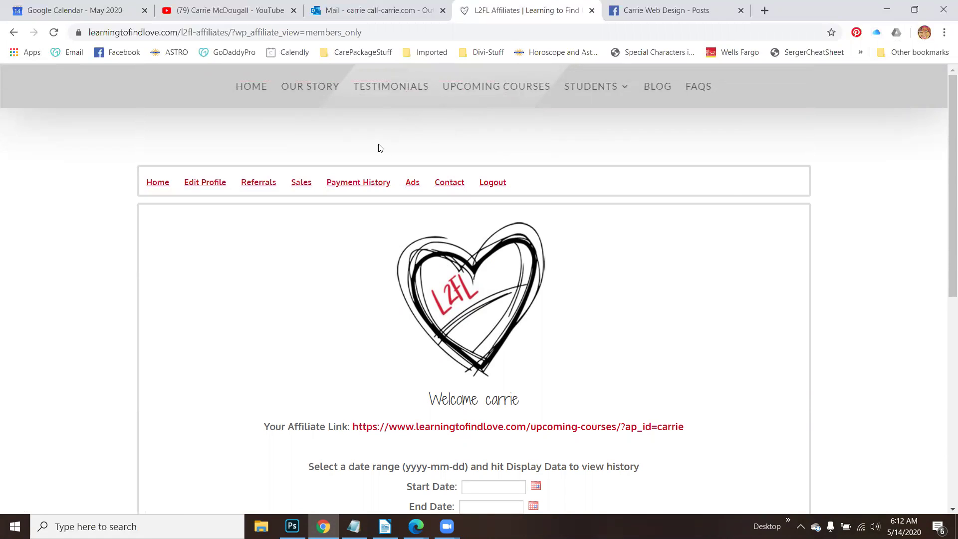
{"action": "left_click", "coordinate": [412, 183]}
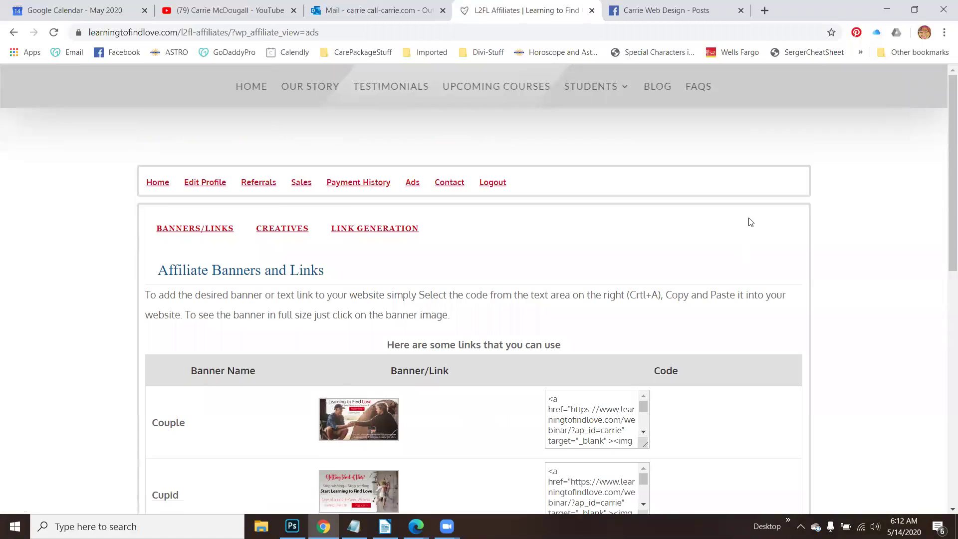
Look over the Couple banner's embed code on the Ads page
{"action": "scroll", "coordinate": [751, 223], "scroll_direction": "down", "scroll_amount": 3}
{"action": "left_click_drag", "start_coordinate": [547, 212], "coordinate": [597, 259]}
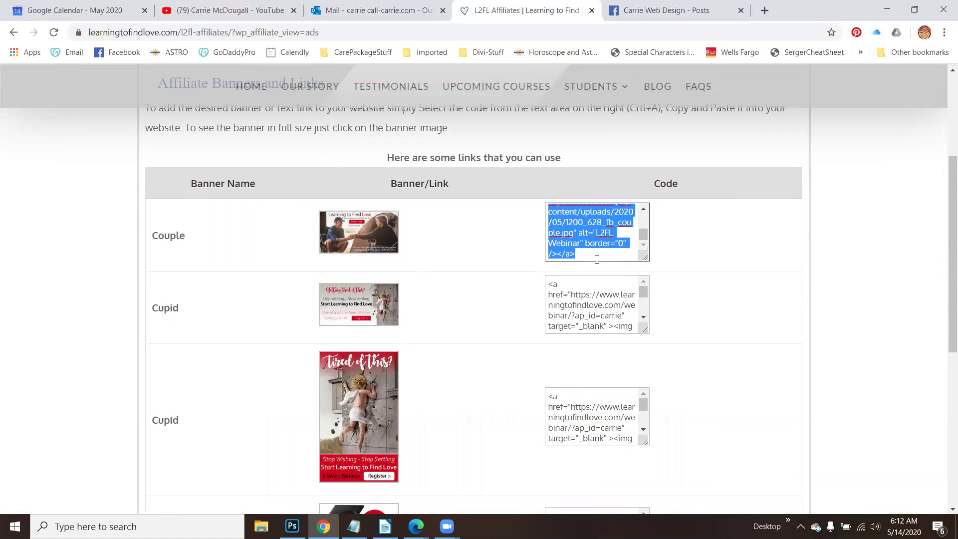
{"action": "left_click", "coordinate": [730, 253]}
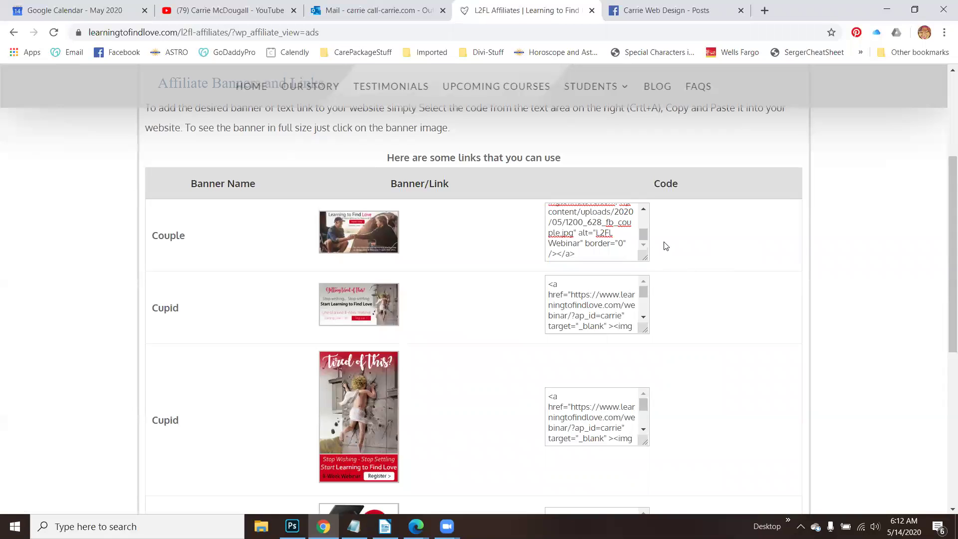
{"action": "scroll", "coordinate": [608, 243], "scroll_direction": "up", "scroll_amount": 2}
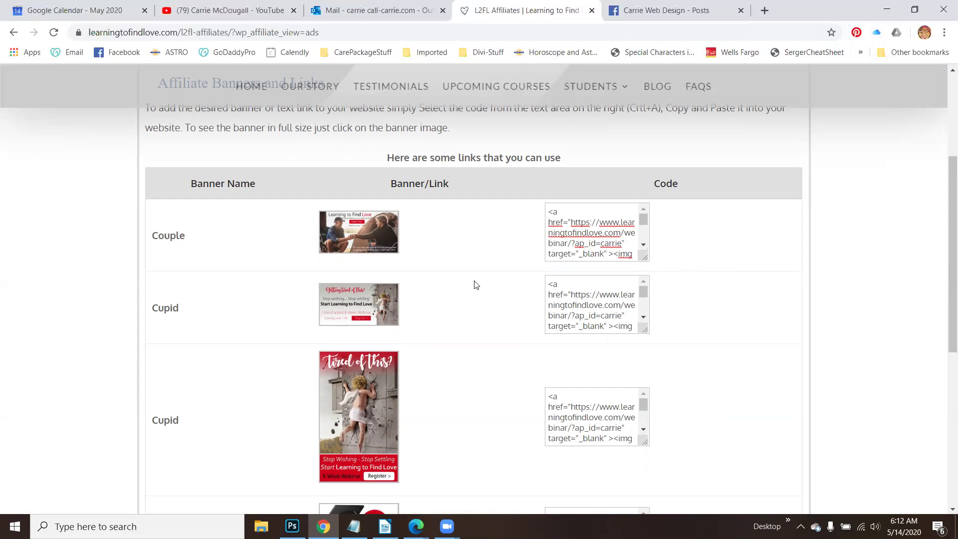
{"action": "scroll", "coordinate": [488, 292], "scroll_direction": "down", "scroll_amount": 4}
{"action": "scroll", "coordinate": [487, 293], "scroll_direction": "up", "scroll_amount": 4}
Open the Couple banner 1200_628_fb_couple.jpg full-size in a new tab, then return to the banners list
{"action": "right_click", "coordinate": [353, 233]}
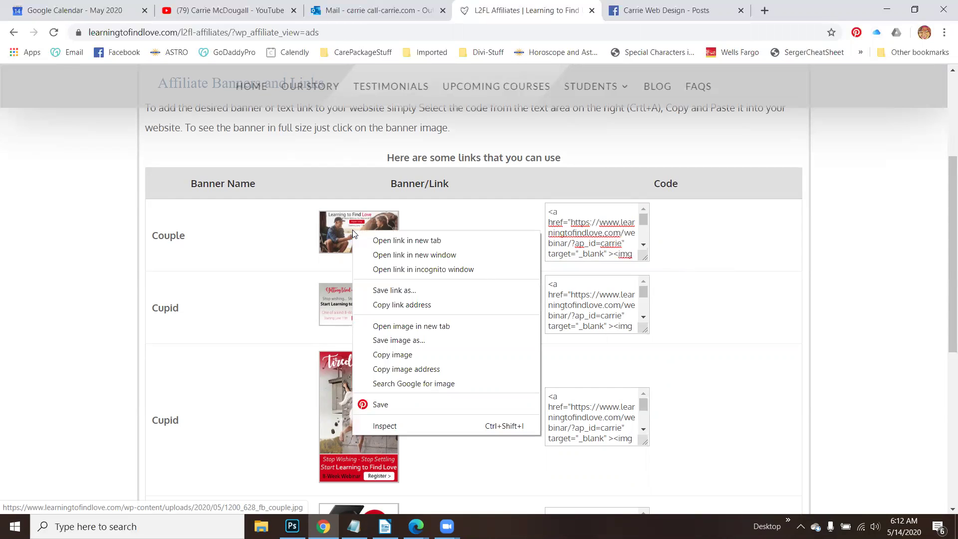
{"action": "left_click", "coordinate": [407, 239]}
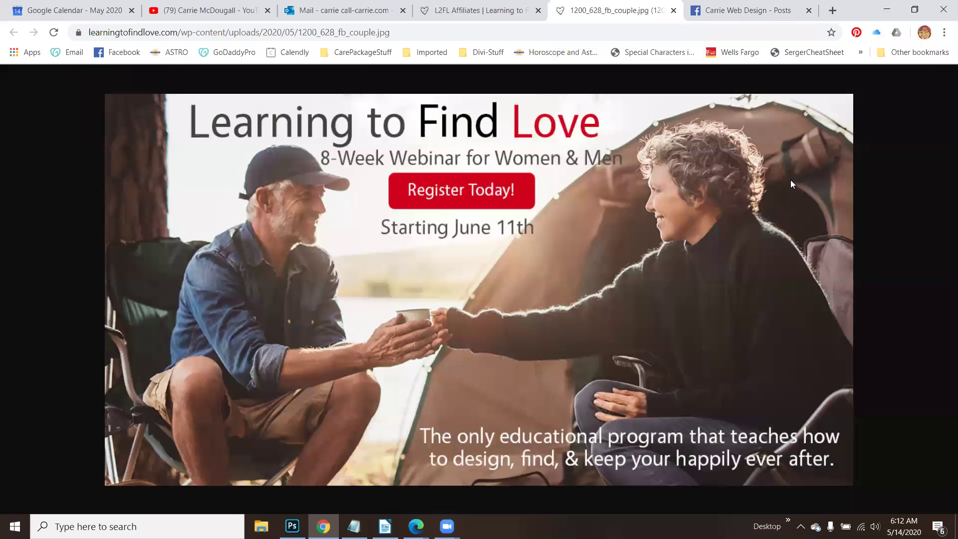
{"action": "left_click", "coordinate": [609, 10]}
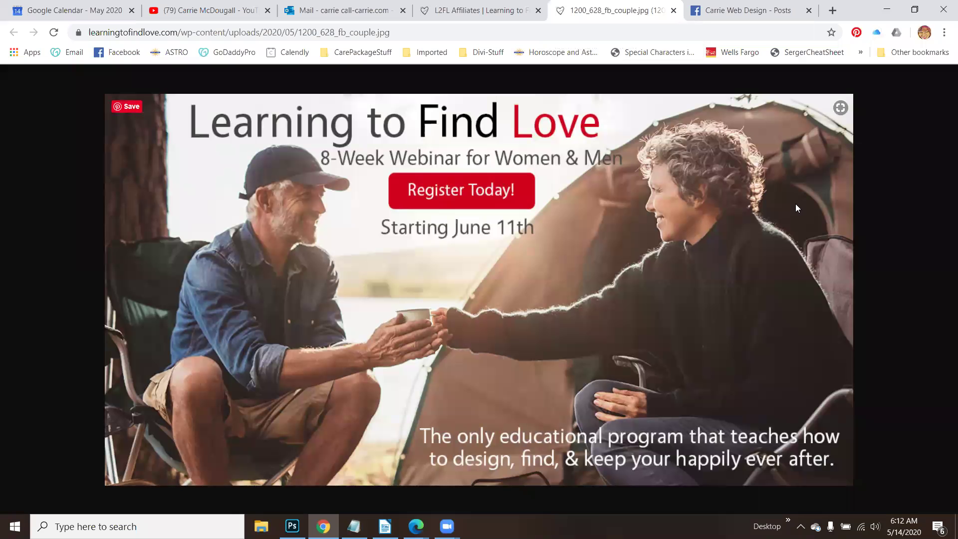
{"action": "left_click", "coordinate": [477, 12]}
{"action": "scroll", "coordinate": [452, 295], "scroll_direction": "up", "scroll_amount": 4}
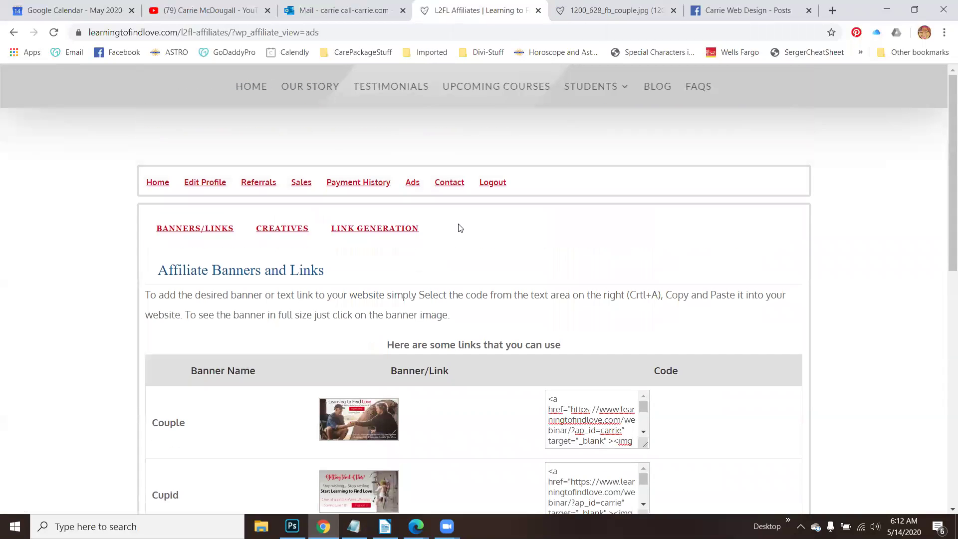
Go back to the member Home page and copy the affiliate link address
{"action": "left_click", "coordinate": [158, 182]}
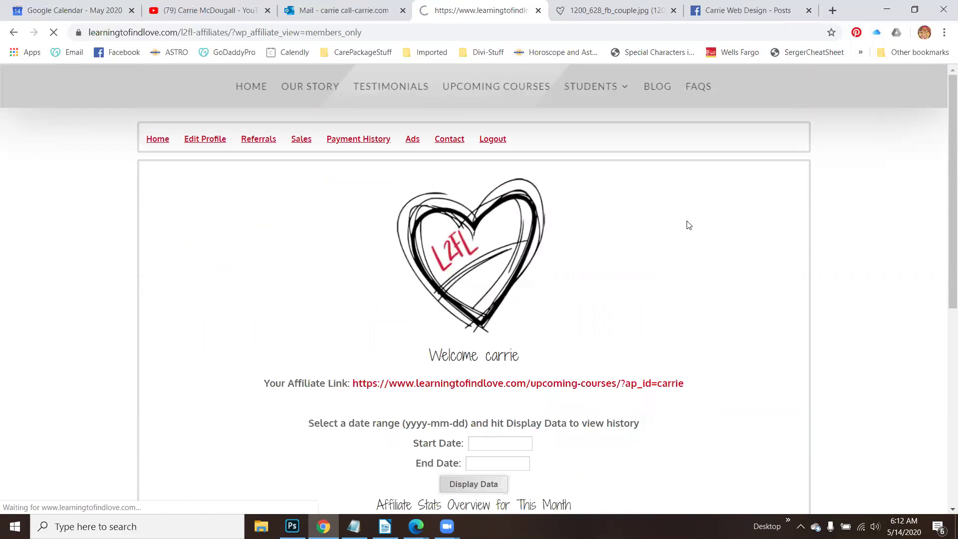
{"action": "scroll", "coordinate": [771, 338], "scroll_direction": "down", "scroll_amount": 3}
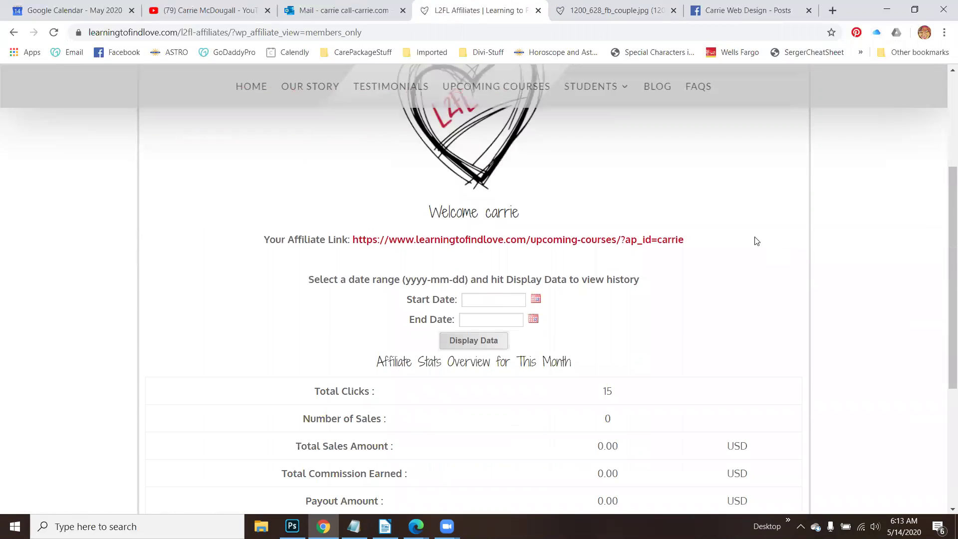
{"action": "left_click_drag", "start_coordinate": [687, 242], "coordinate": [352, 241]}
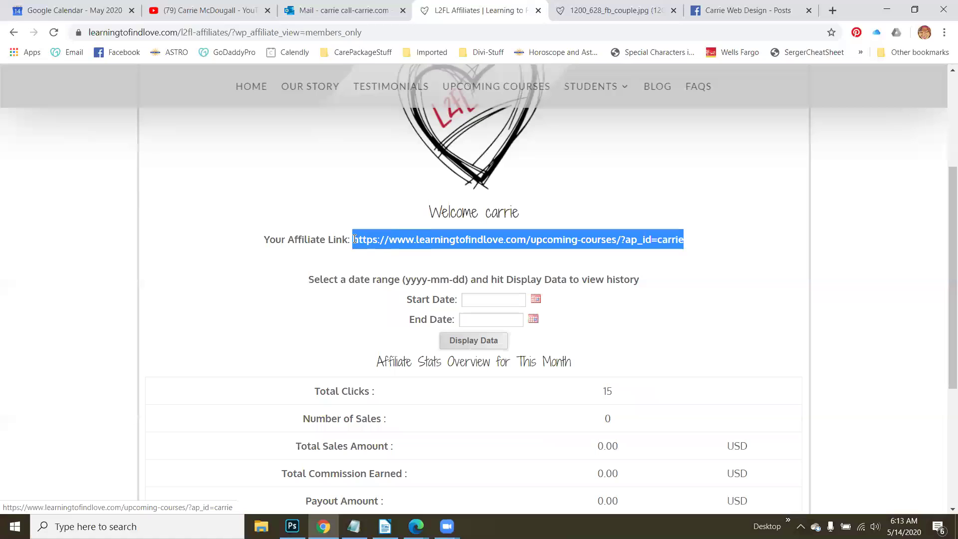
{"action": "right_click", "coordinate": [381, 236]}
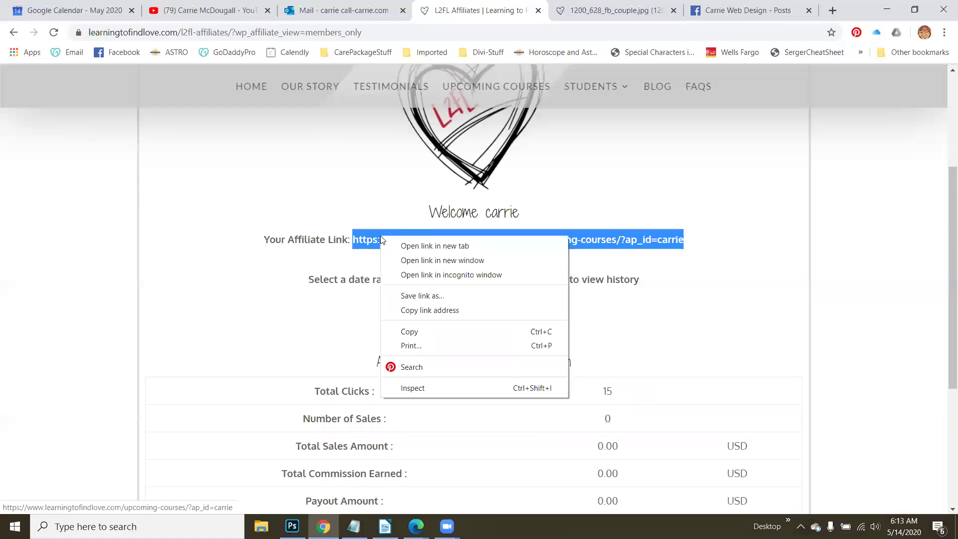
{"action": "left_click", "coordinate": [402, 311]}
{"action": "left_click", "coordinate": [746, 288]}
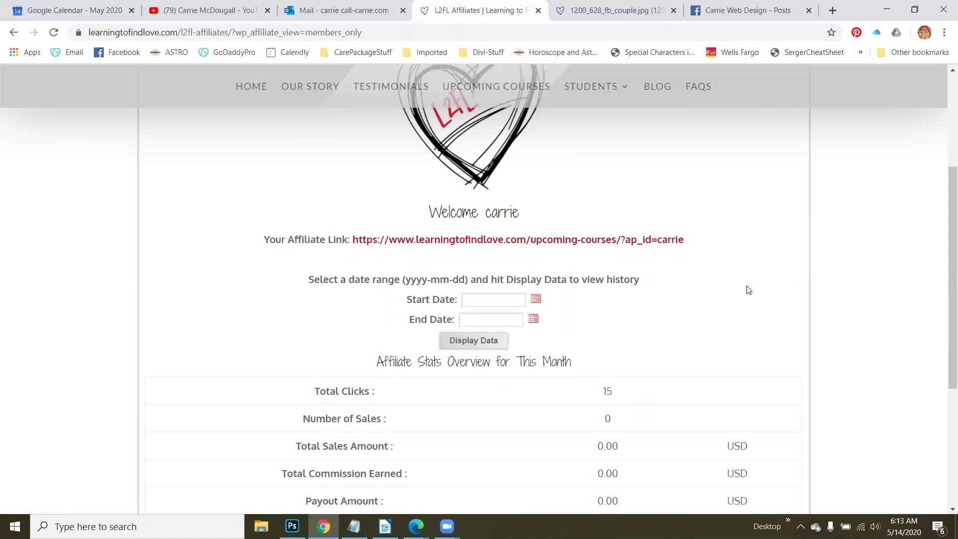
{"action": "scroll", "coordinate": [748, 254], "scroll_direction": "up", "scroll_amount": 4}
Write a page post: 'Register today for our next L2FL Webinar starting June 11th. Click here to learn more:' plus the pasted affiliate link
{"action": "left_click", "coordinate": [748, 11]}
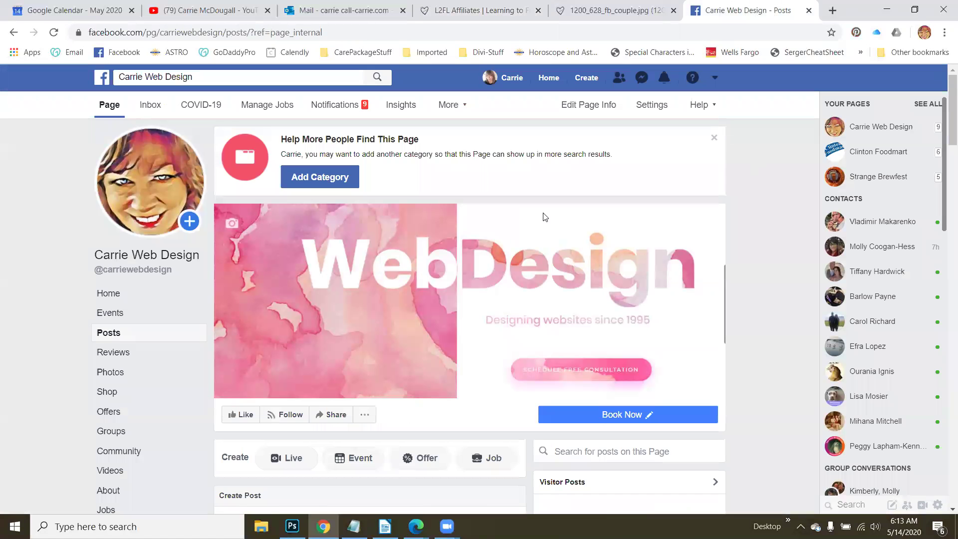
{"action": "scroll", "coordinate": [437, 269], "scroll_direction": "down", "scroll_amount": 5}
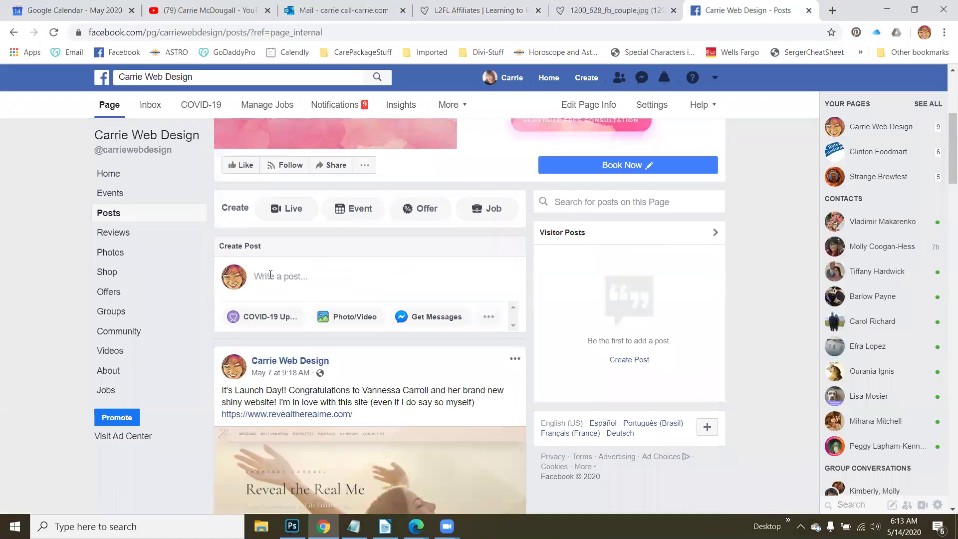
{"action": "left_click", "coordinate": [299, 277]}
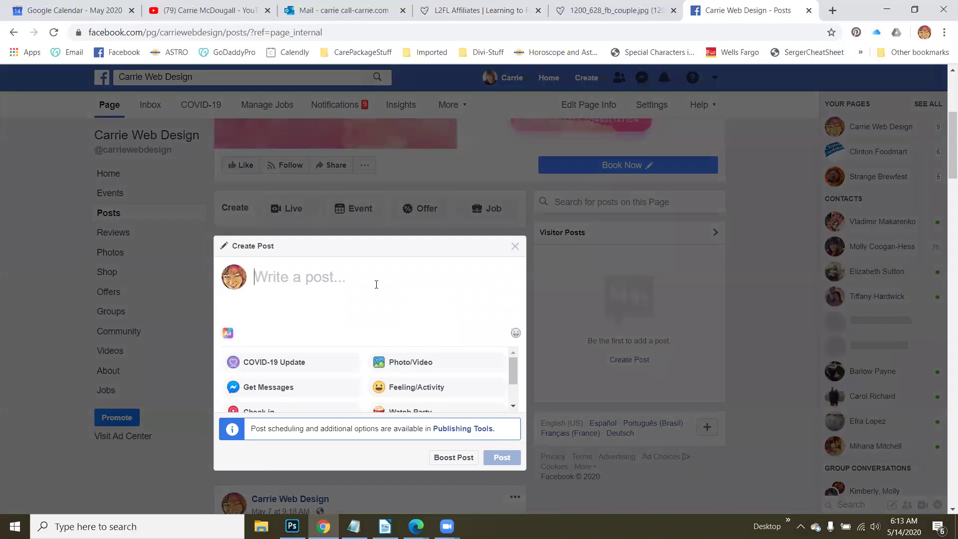
{"action": "type", "text": "Register tod"}
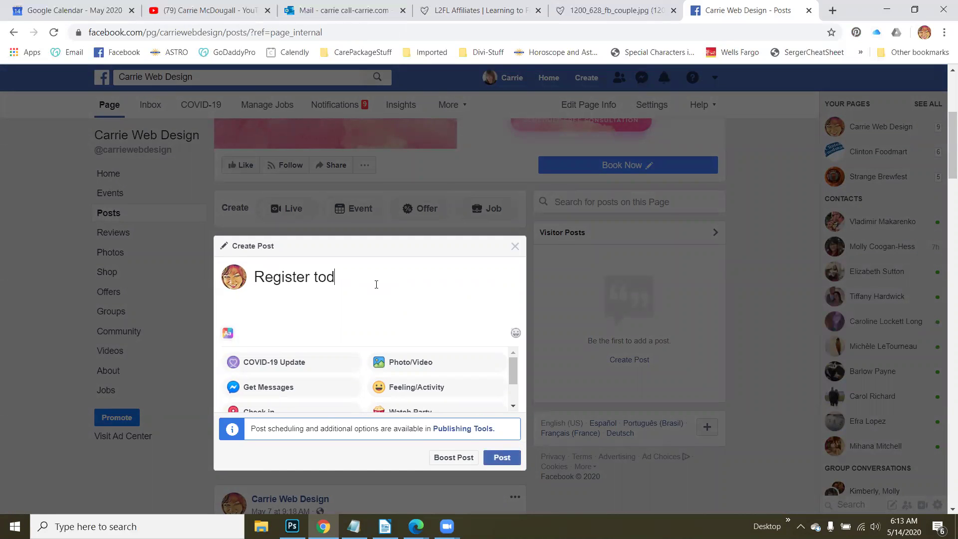
{"action": "type", "text": "ay for our next L2FL Webinare star"}
{"action": "key", "text": "BackSpace"}
{"action": "key", "text": "BackSpace"}
{"action": "key", "text": "BackSpace"}
{"action": "key", "text": "BackSpace"}
{"action": "key", "text": "BackSpace"}
{"action": "key", "text": "BackSpace"}
{"action": "key", "text": "BackSpace"}
{"action": "type", "text": "starting June 11"}
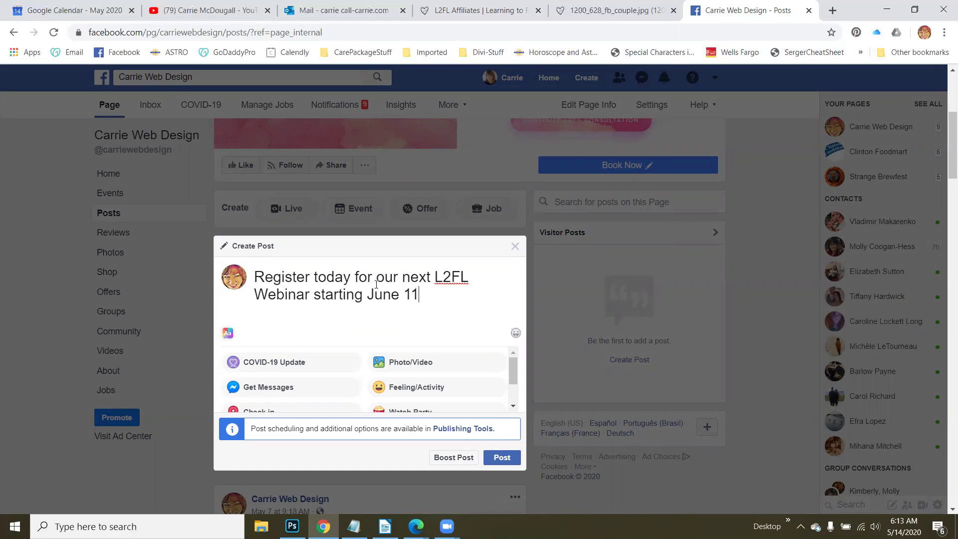
{"action": "type", "text": "th.  Click here to learn more"}
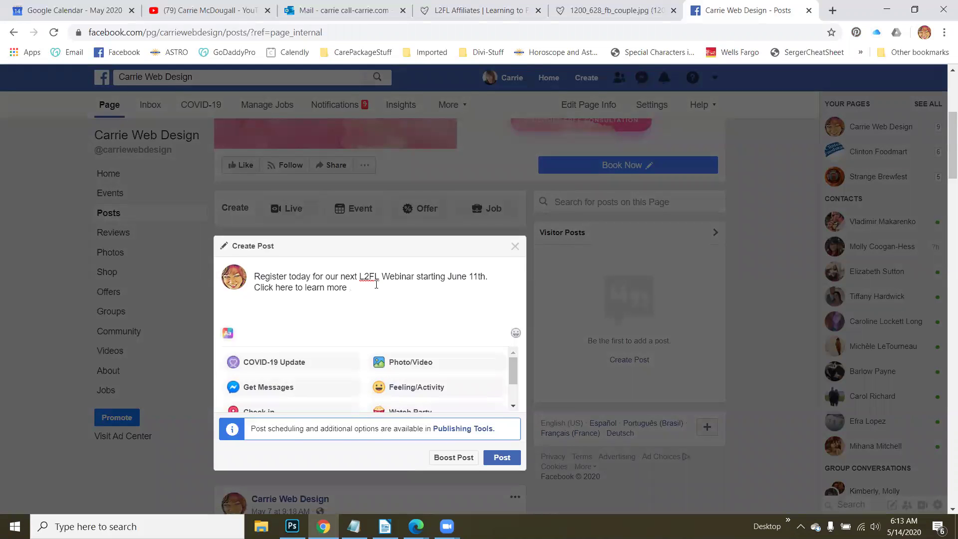
{"action": "type", "text": ":"}
{"action": "key", "text": "ctrl+v"}
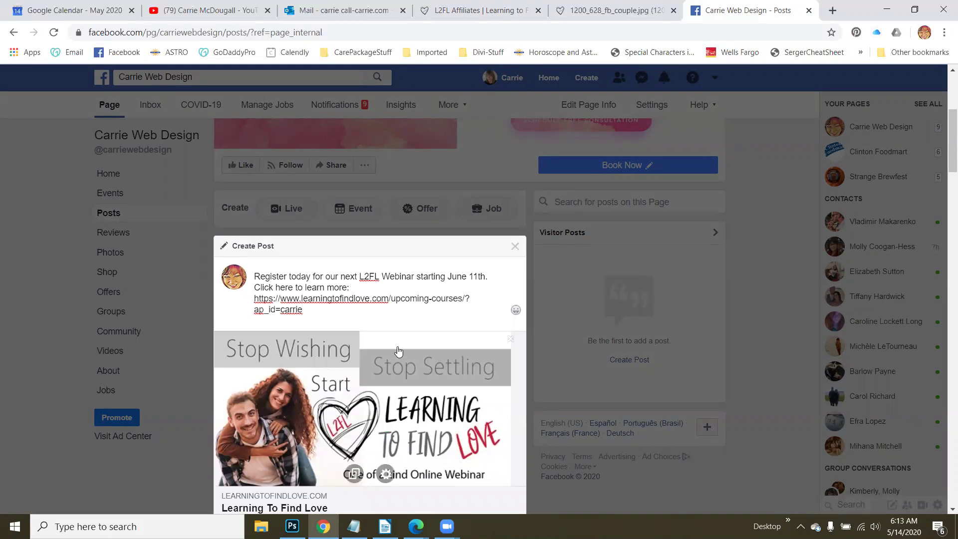
Delete the webinar link preview card from the draft and bring up the 1200_628_fb_couple.jpg tab
{"action": "scroll", "coordinate": [399, 352], "scroll_direction": "down", "scroll_amount": 1}
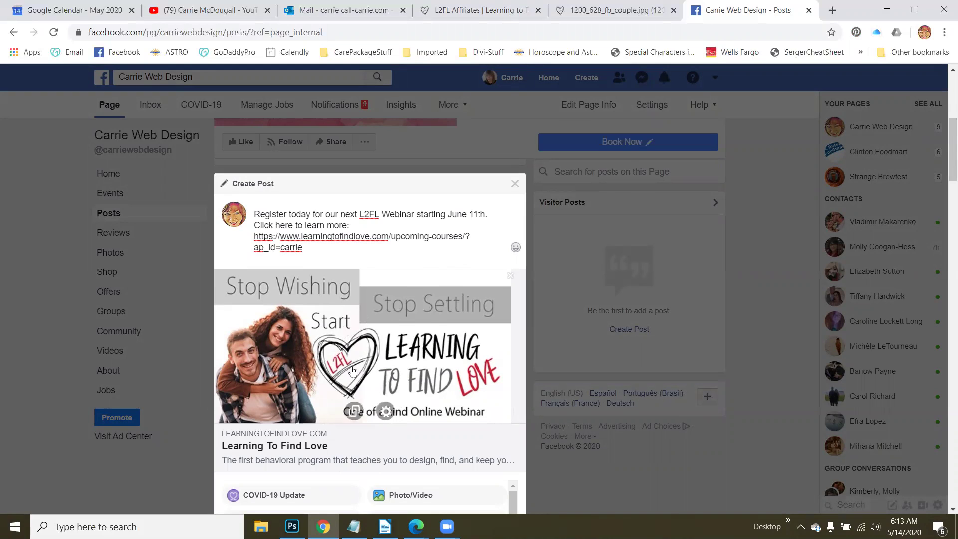
{"action": "left_click", "coordinate": [510, 276]}
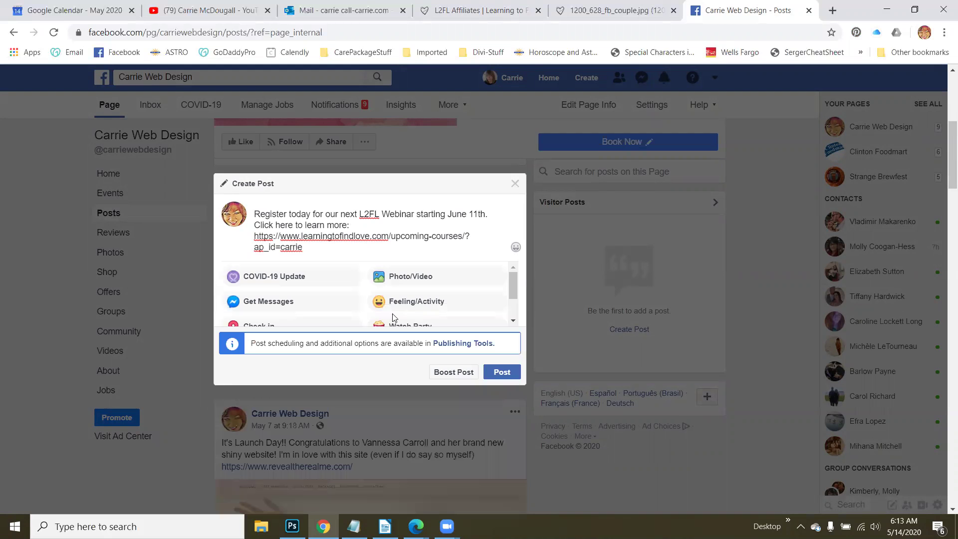
{"action": "left_click", "coordinate": [590, 11]}
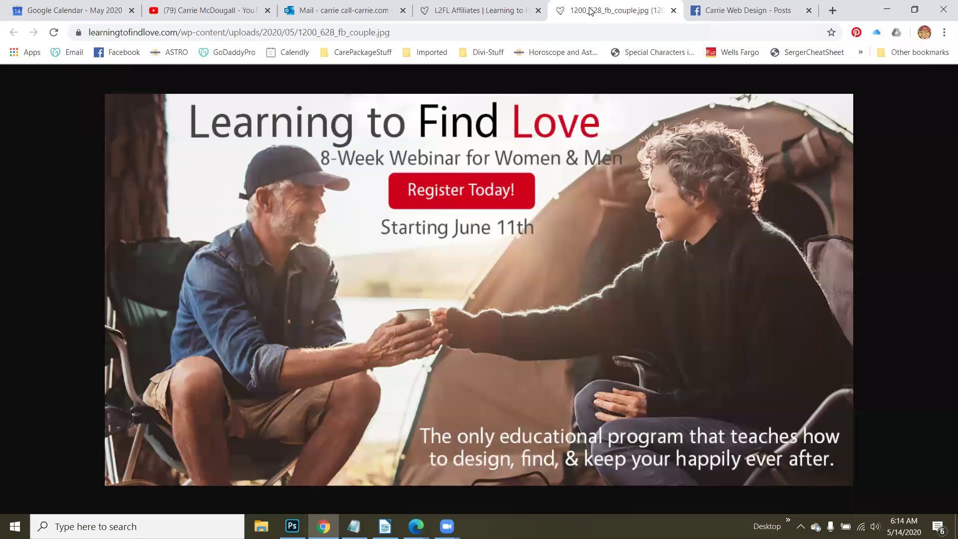
Copy the 1200_628_fb_couple.jpg banner image and return to the Facebook post draft
{"action": "right_click", "coordinate": [477, 254]}
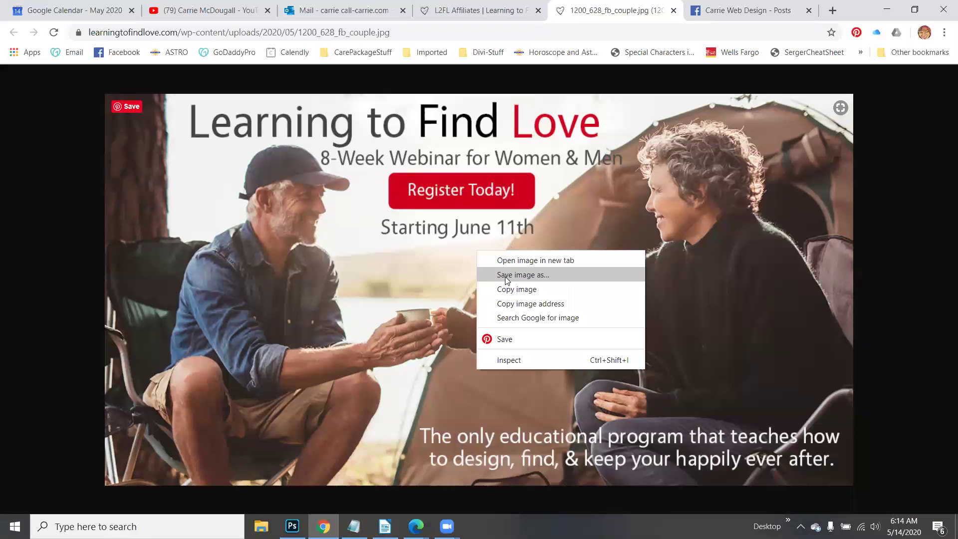
{"action": "left_click", "coordinate": [501, 289]}
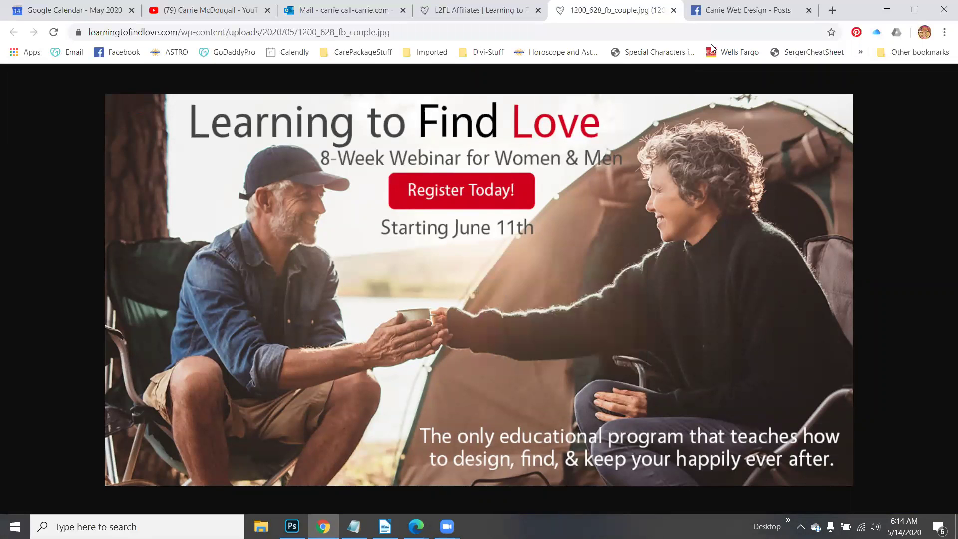
{"action": "left_click", "coordinate": [743, 13]}
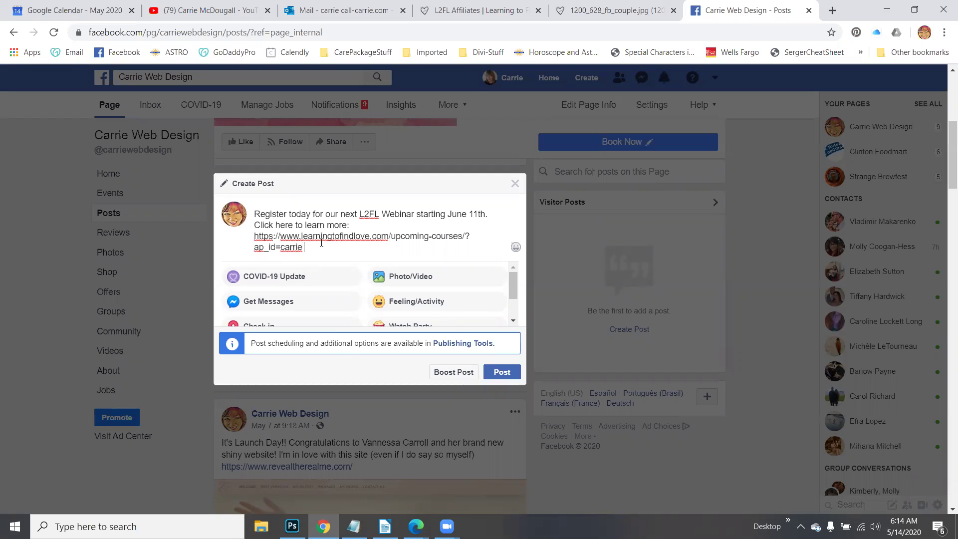
Paste the couple banner image into the webinar announcement draft and publish it
{"action": "right_click", "coordinate": [321, 243]}
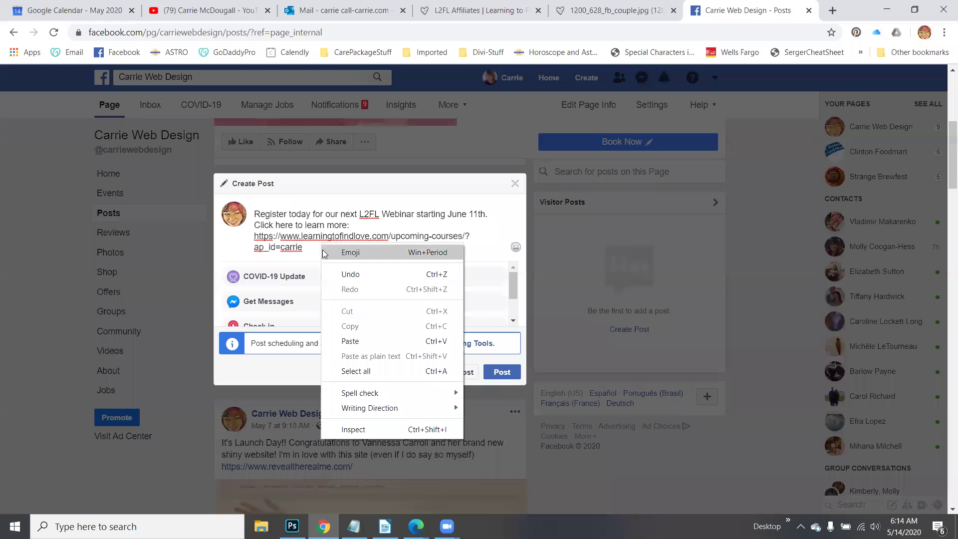
{"action": "left_click", "coordinate": [344, 344]}
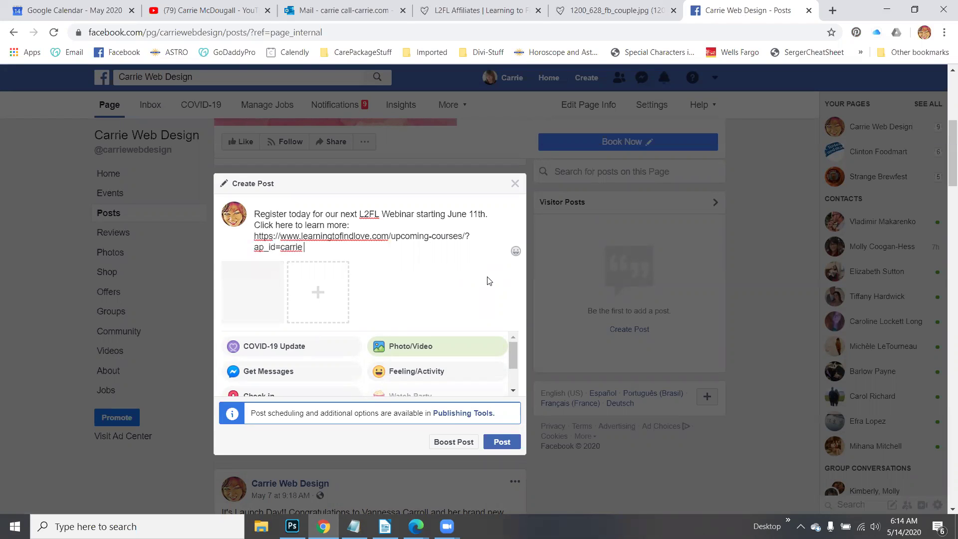
{"action": "mouse_move", "coordinate": [269, 322]}
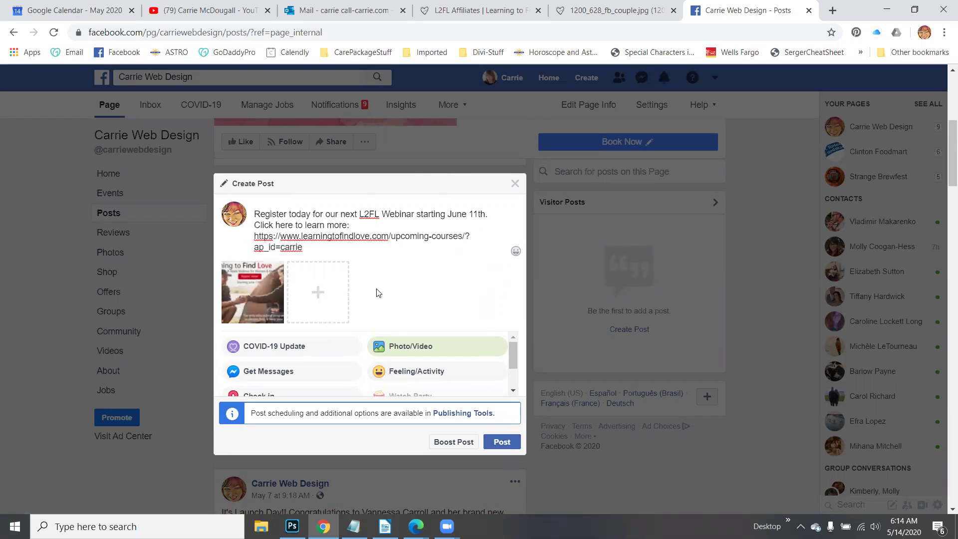
{"action": "left_click", "coordinate": [485, 441]}
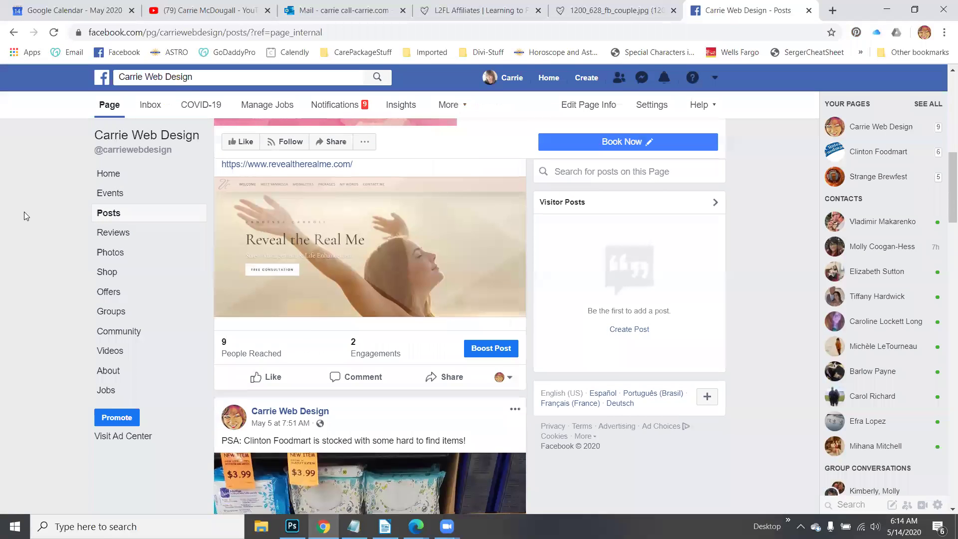
Scroll the feed and reload Posts to find the new 'Just now' webinar post with its couple banner
{"action": "scroll", "coordinate": [24, 216], "scroll_direction": "up", "scroll_amount": 1}
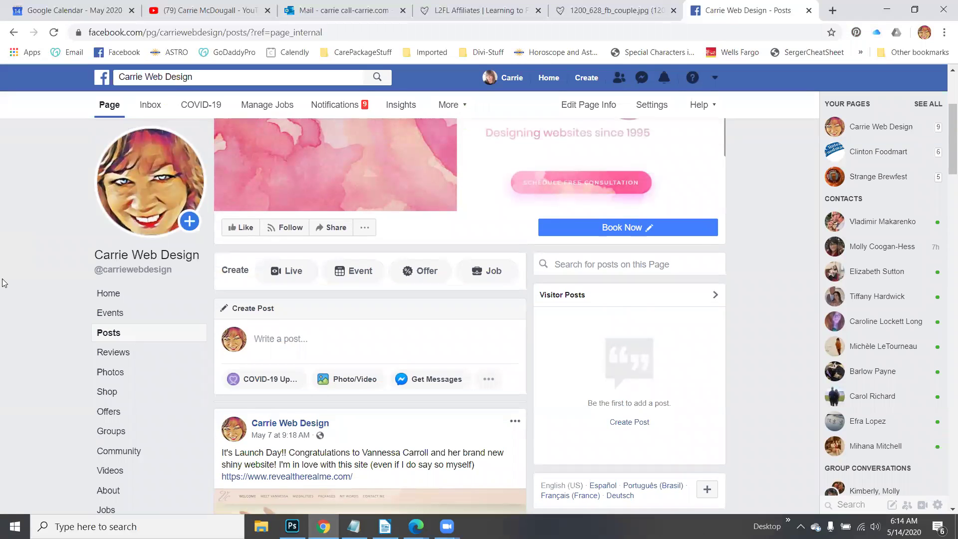
{"action": "scroll", "coordinate": [456, 299], "scroll_direction": "down", "scroll_amount": 10}
{"action": "scroll", "coordinate": [456, 299], "scroll_direction": "down", "scroll_amount": 11}
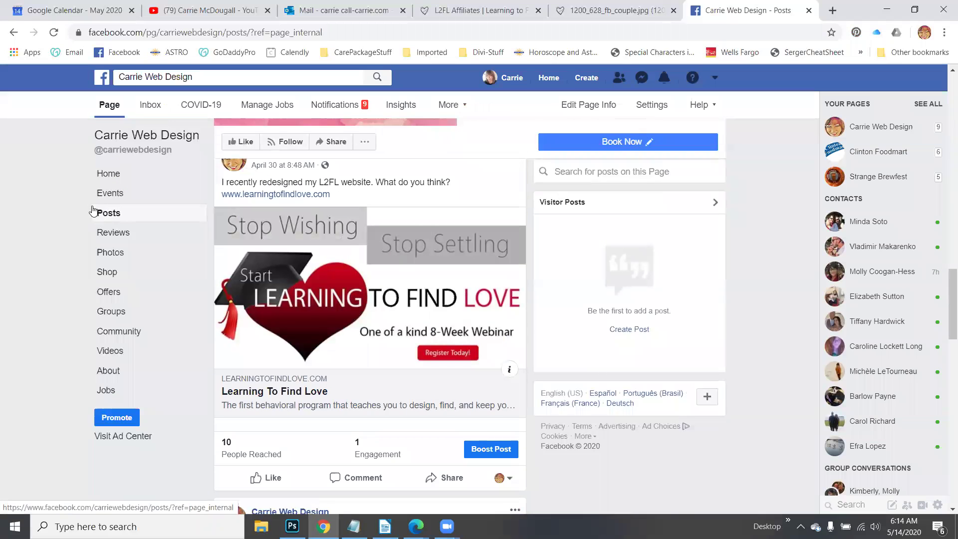
{"action": "scroll", "coordinate": [398, 270], "scroll_direction": "up", "scroll_amount": 2}
{"action": "scroll", "coordinate": [400, 271], "scroll_direction": "up", "scroll_amount": 20}
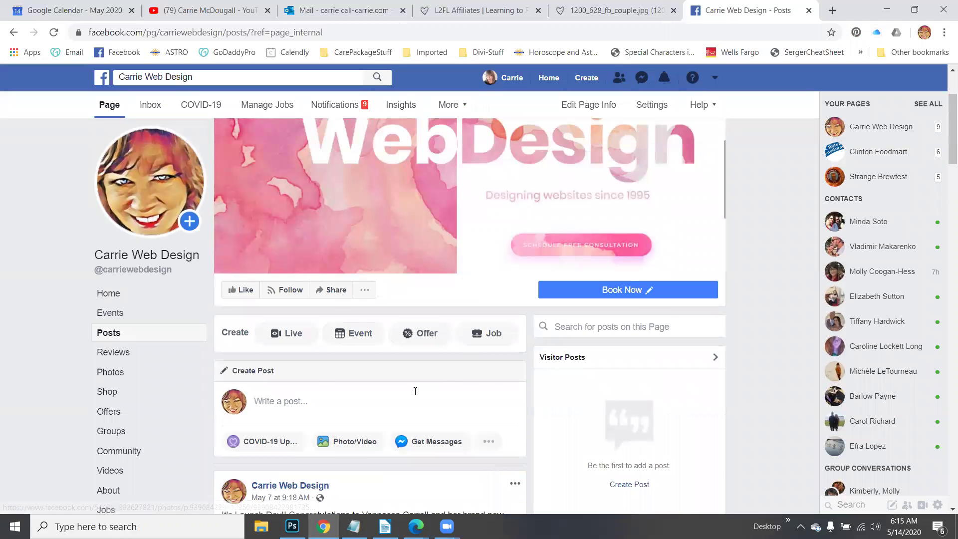
{"action": "scroll", "coordinate": [429, 369], "scroll_direction": "down", "scroll_amount": 2}
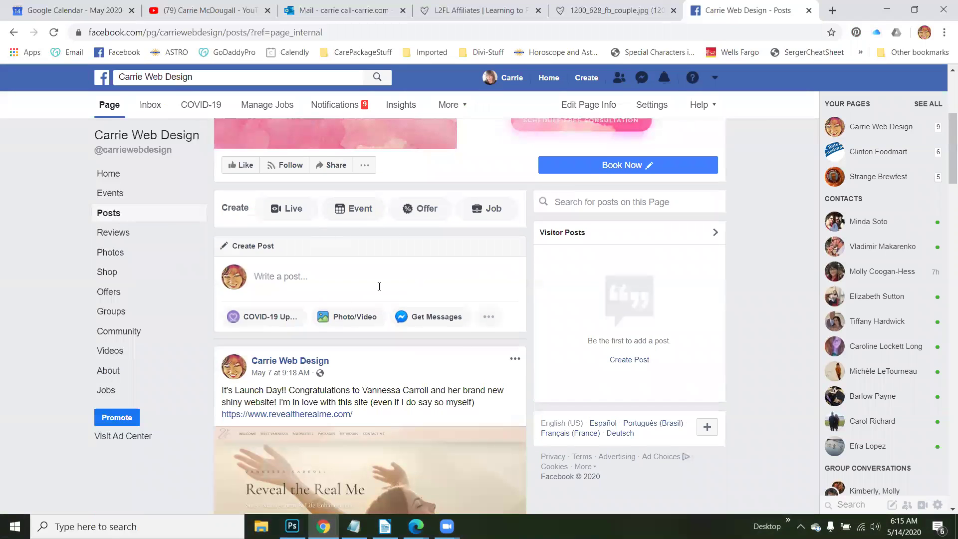
{"action": "scroll", "coordinate": [444, 260], "scroll_direction": "down", "scroll_amount": 15}
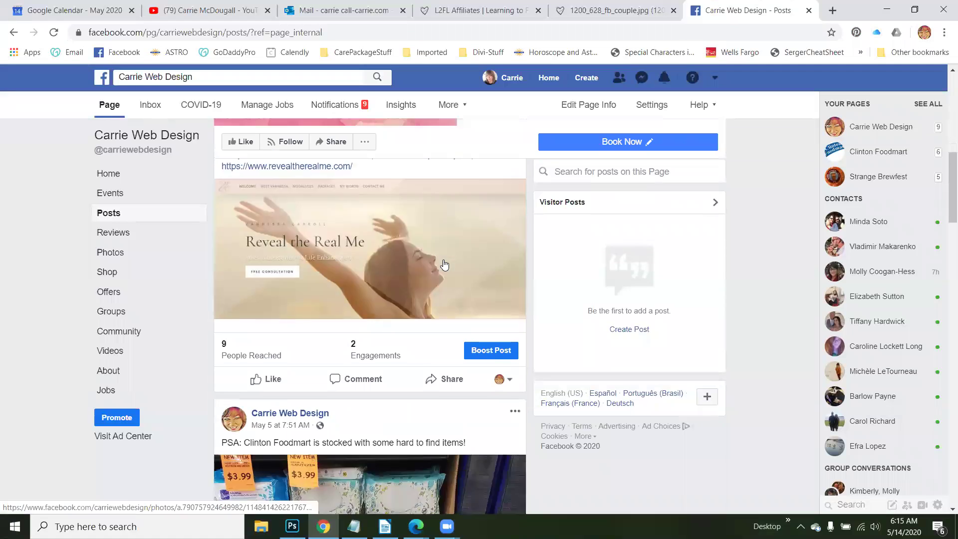
{"action": "scroll", "coordinate": [439, 266], "scroll_direction": "down", "scroll_amount": 5}
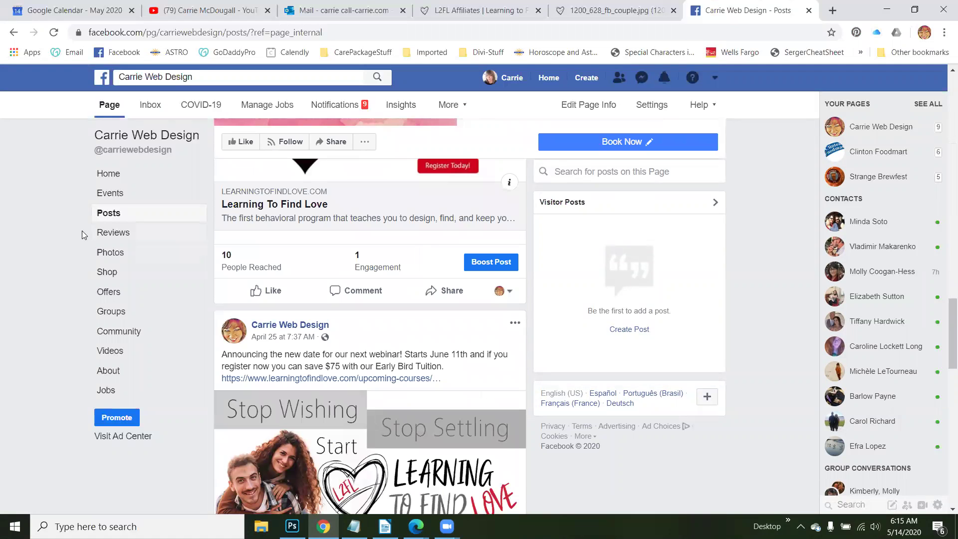
{"action": "scroll", "coordinate": [43, 240], "scroll_direction": "down", "scroll_amount": 1}
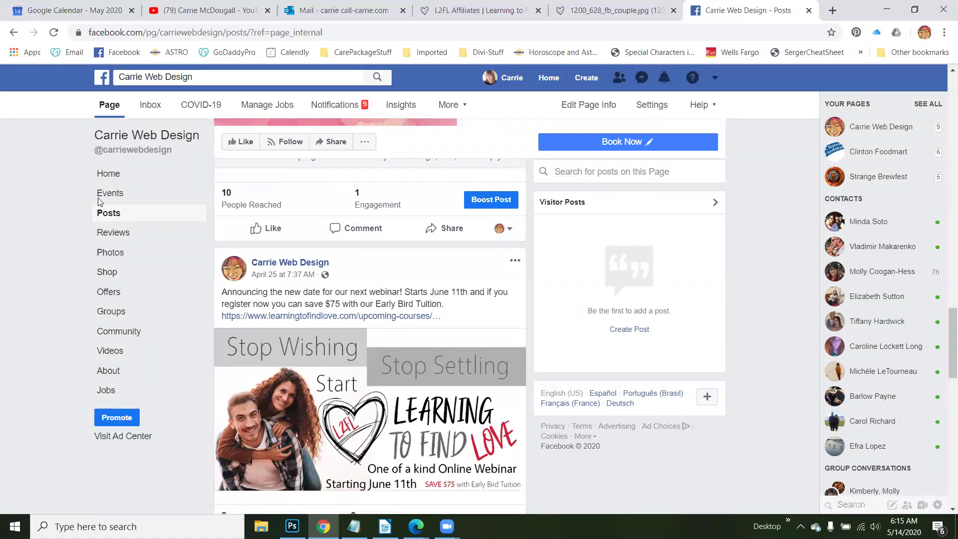
{"action": "left_click", "coordinate": [109, 213]}
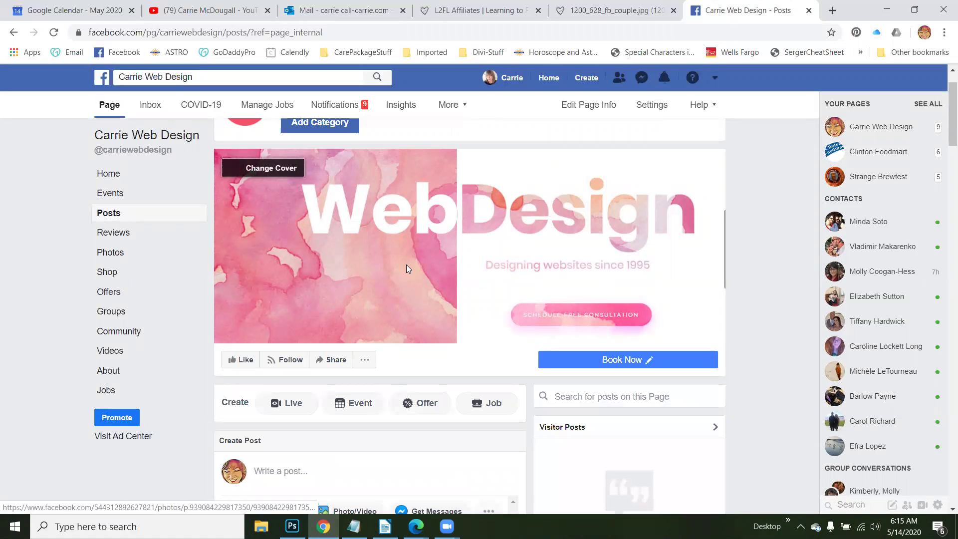
{"action": "scroll", "coordinate": [427, 255], "scroll_direction": "down", "scroll_amount": 4}
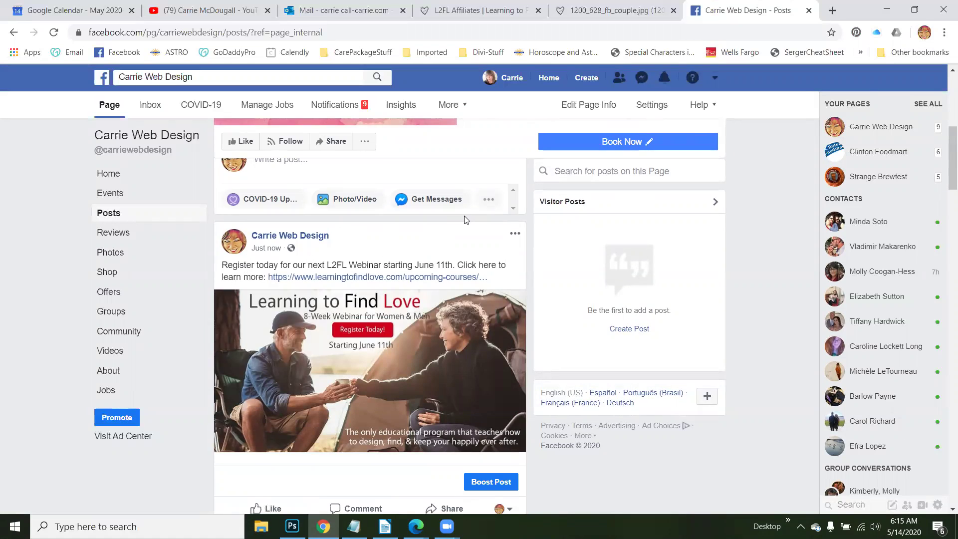
Open the live video notification, then close both the Facebook live video tab and the banner image tab
{"action": "scroll", "coordinate": [434, 220], "scroll_direction": "down", "scroll_amount": 1}
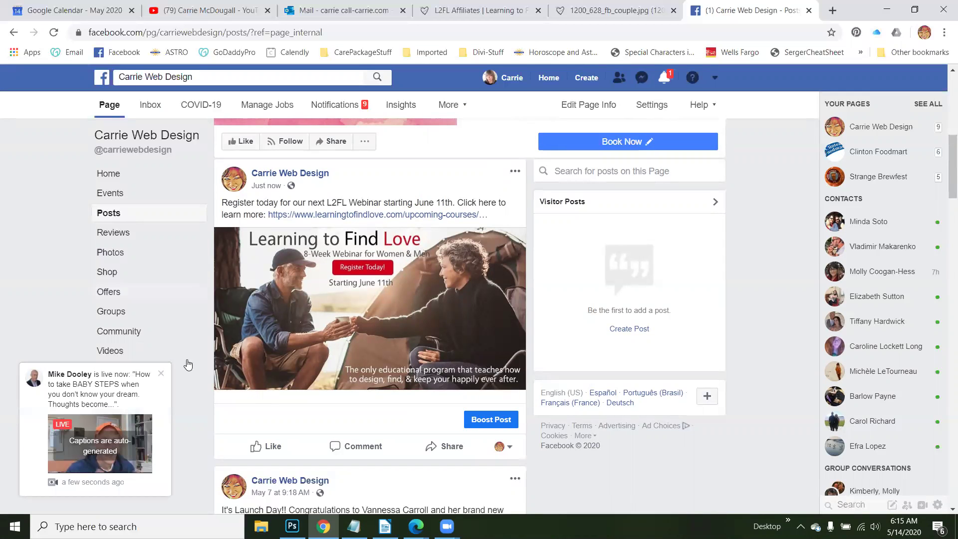
{"action": "left_click", "coordinate": [115, 392]}
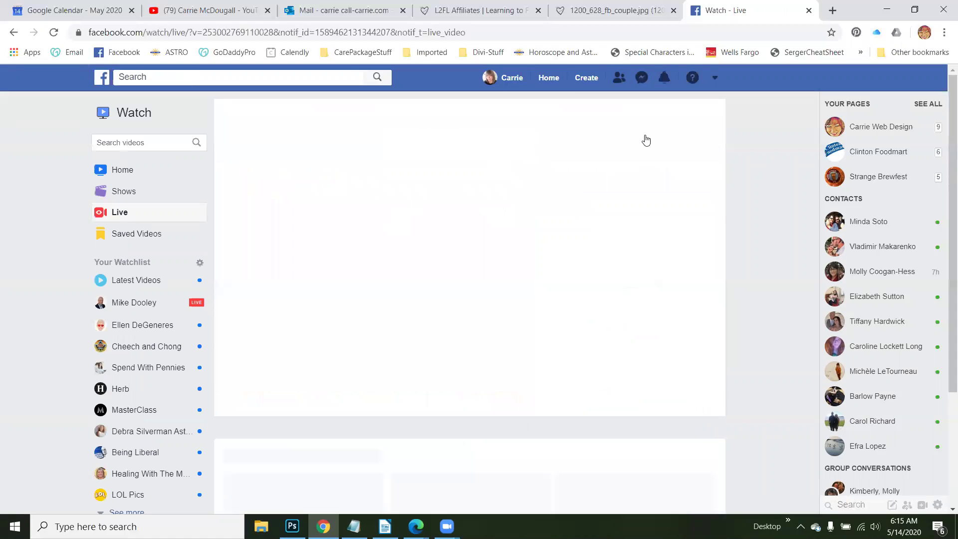
{"action": "left_click", "coordinate": [808, 11]}
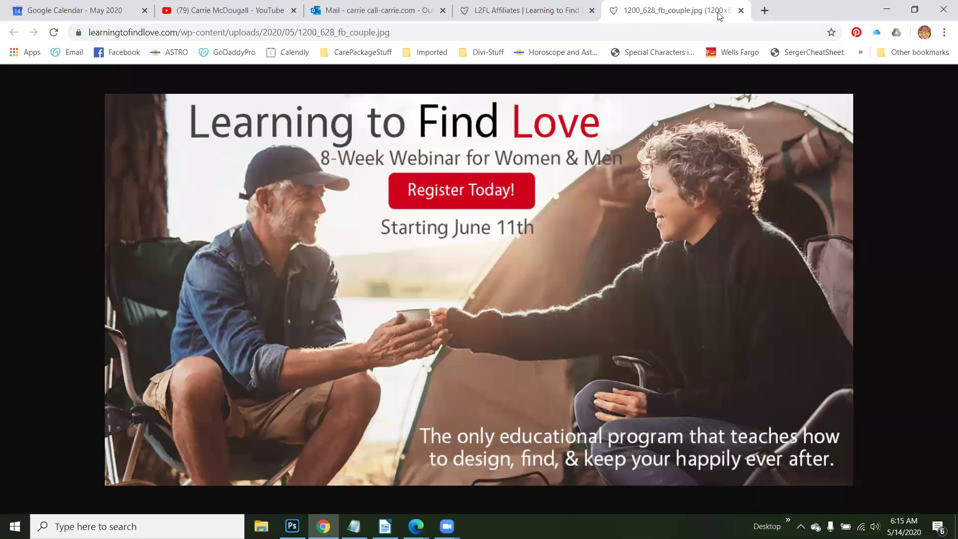
{"action": "left_click", "coordinate": [741, 10]}
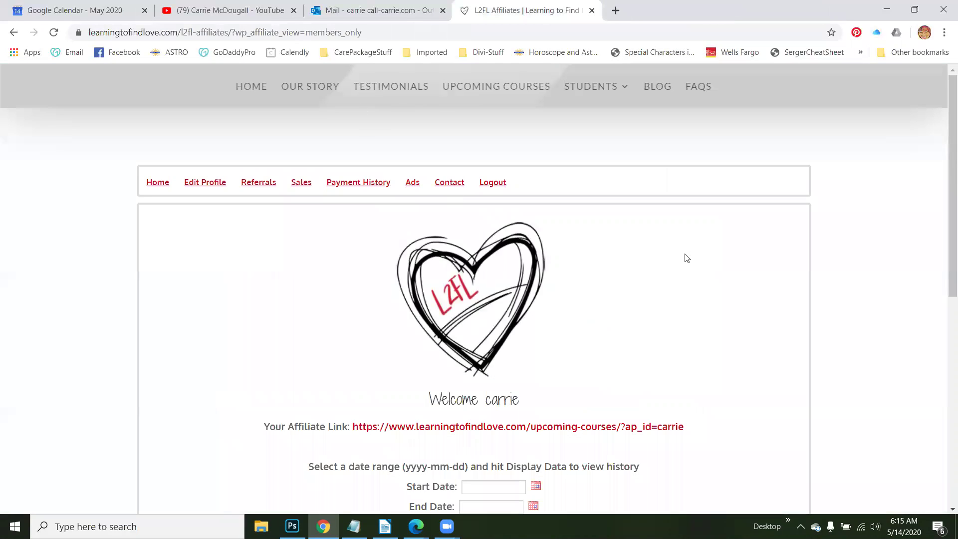
Go to the affiliate Ads section and open the Creatives for Affiliates page
{"action": "scroll", "coordinate": [698, 320], "scroll_direction": "down", "scroll_amount": 1}
{"action": "scroll", "coordinate": [692, 307], "scroll_direction": "up", "scroll_amount": 1}
{"action": "left_click", "coordinate": [414, 185]}
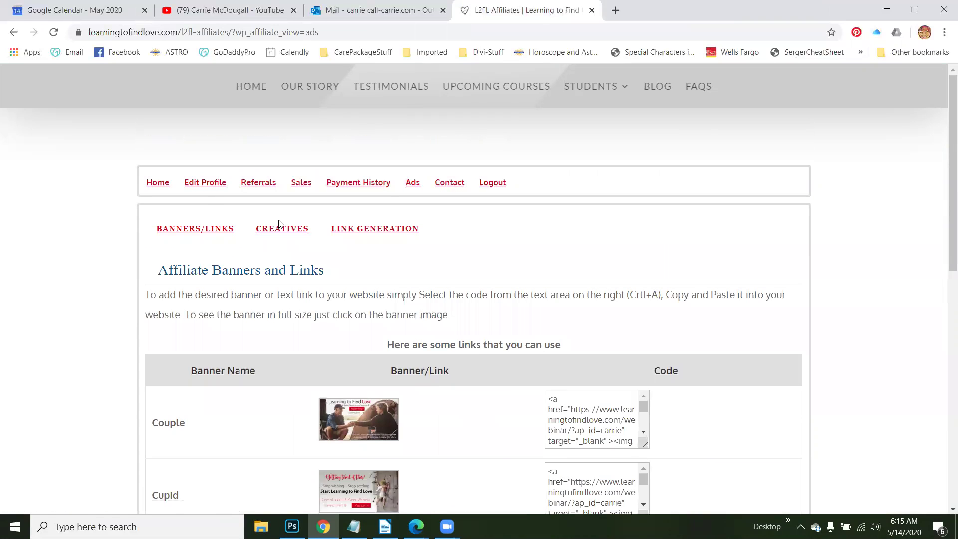
{"action": "left_click", "coordinate": [270, 233]}
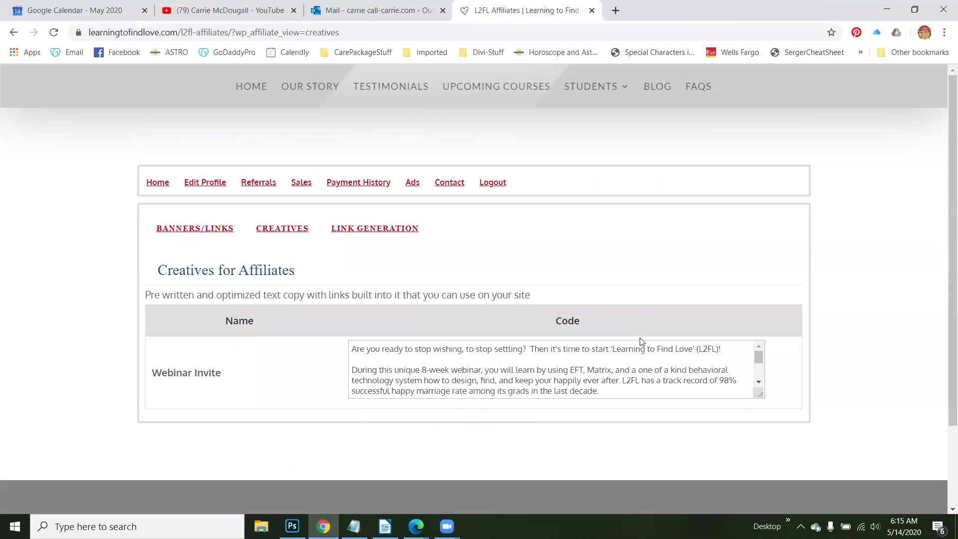
{"action": "scroll", "coordinate": [559, 369], "scroll_direction": "down", "scroll_amount": 5}
{"action": "scroll", "coordinate": [558, 365], "scroll_direction": "up", "scroll_amount": 5}
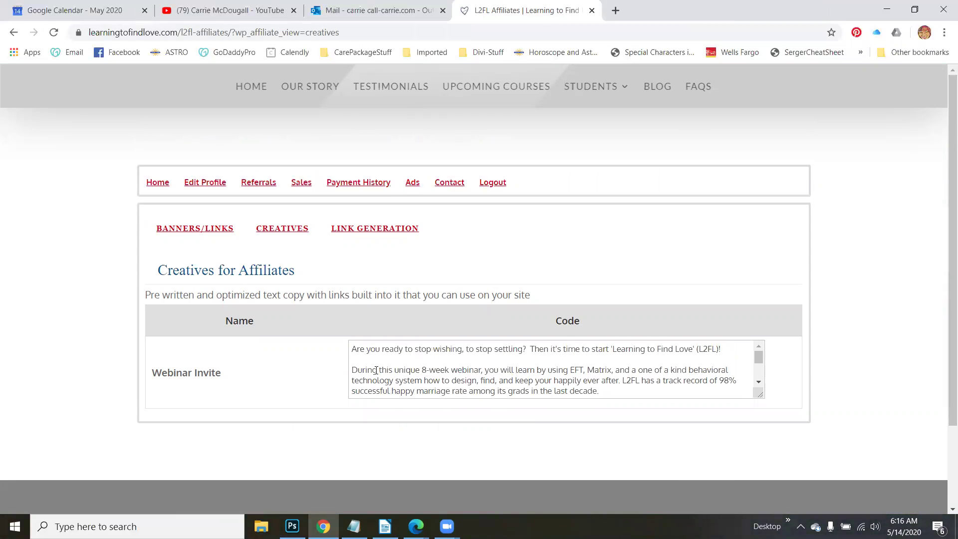
Enlarge the Webinar Invite text box to reveal its full copy and registration link
{"action": "left_click", "coordinate": [351, 350]}
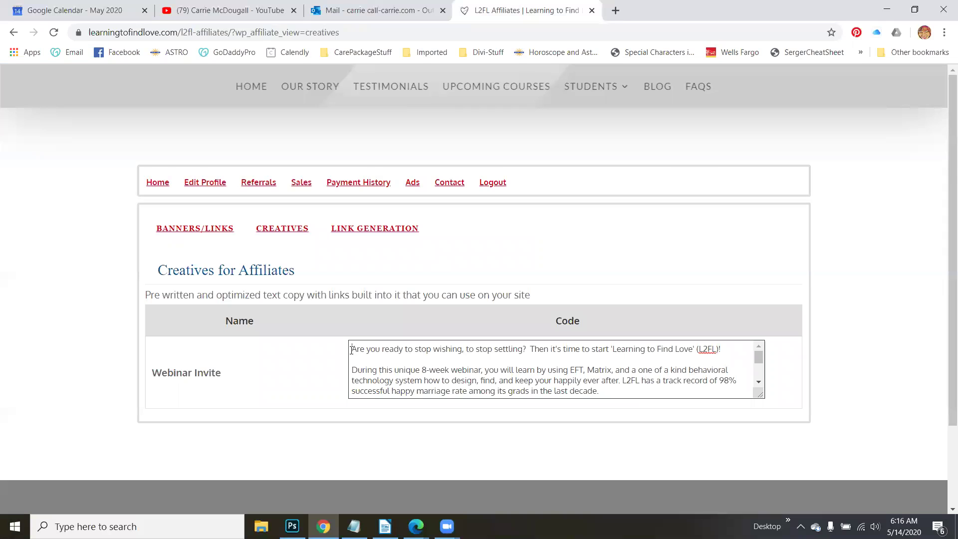
{"action": "left_click_drag", "start_coordinate": [352, 349], "coordinate": [748, 389]}
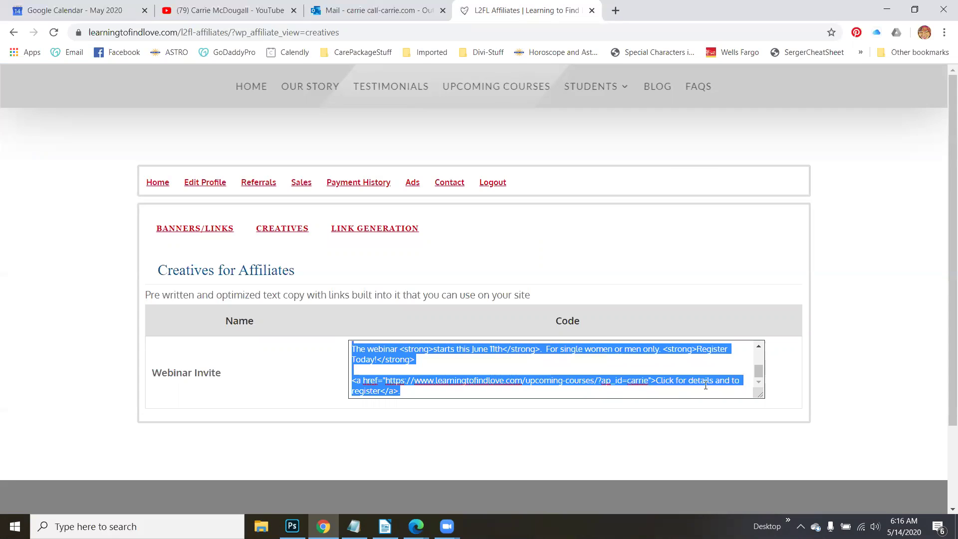
{"action": "scroll", "coordinate": [570, 384], "scroll_direction": "up", "scroll_amount": 3}
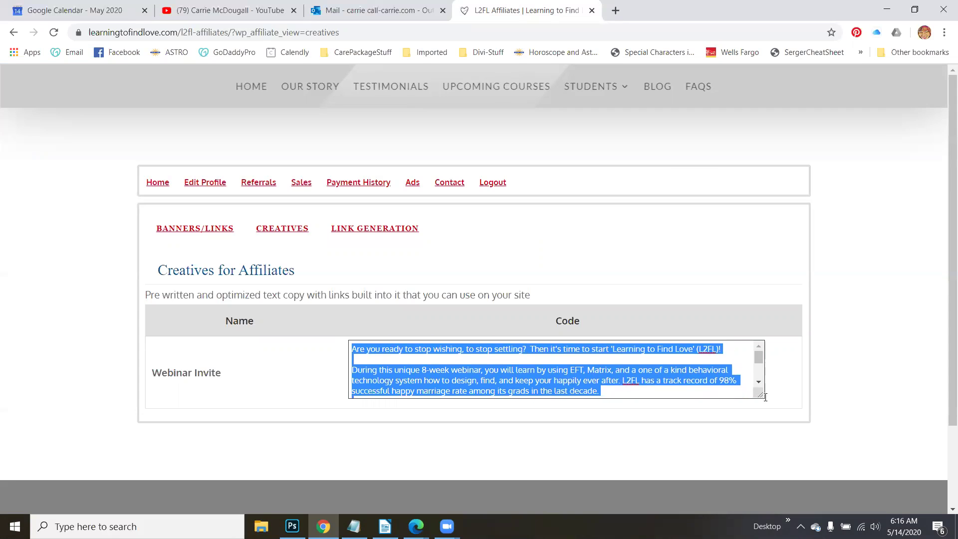
{"action": "left_click_drag", "start_coordinate": [759, 396], "coordinate": [794, 491]}
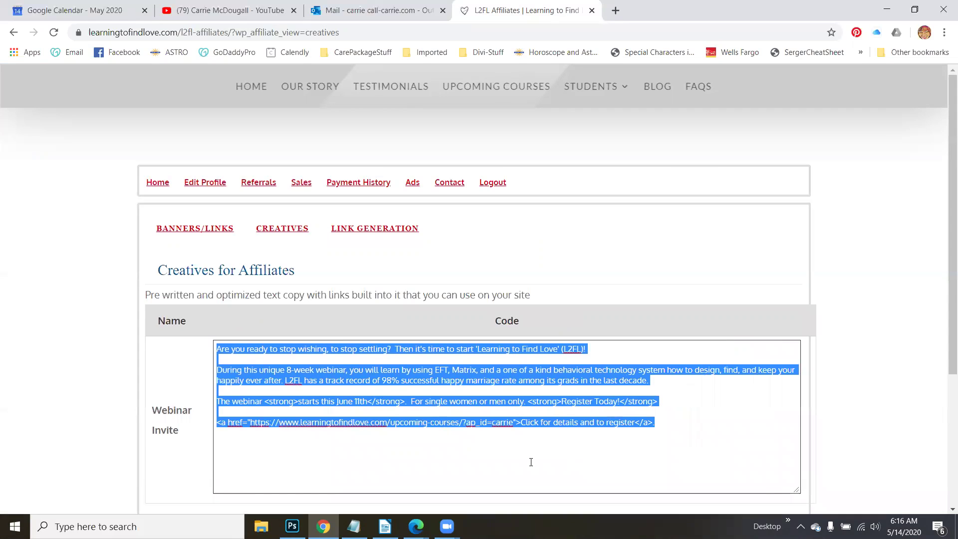
{"action": "left_click", "coordinate": [645, 414]}
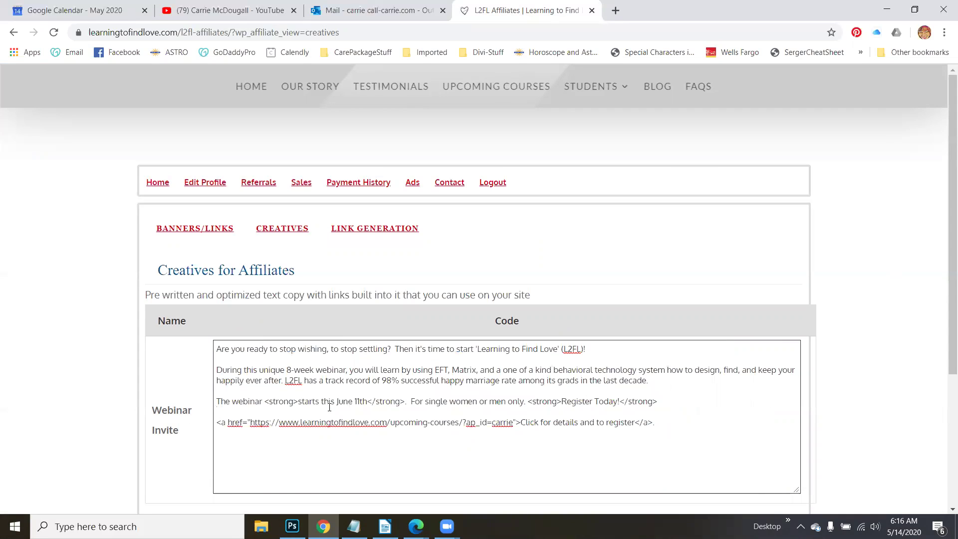